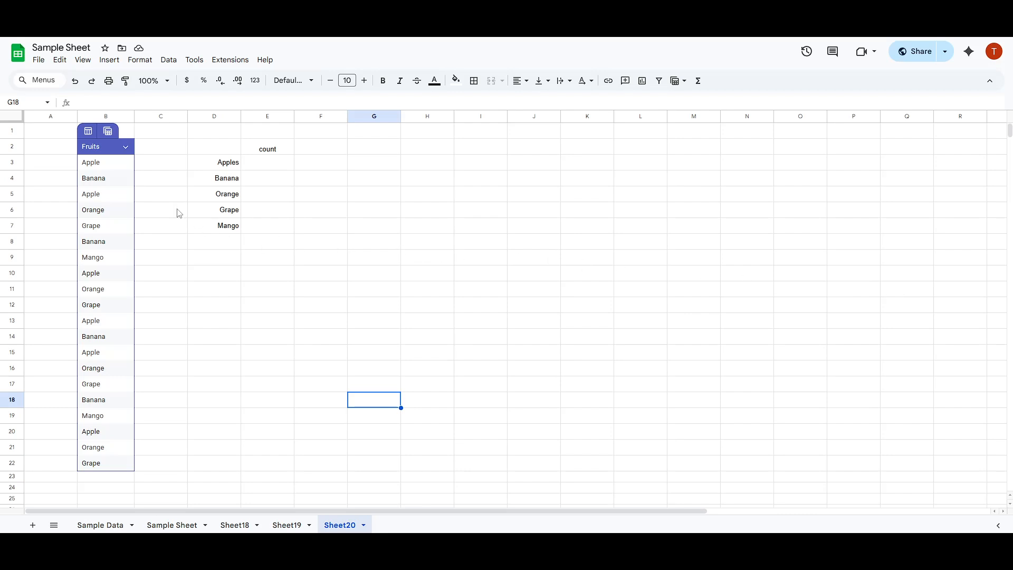
Enter a COUNTIF formula in E3 that counts the Fruits table column (B3:B22) using D3 as the criterion
drag(107, 168, 113, 473)
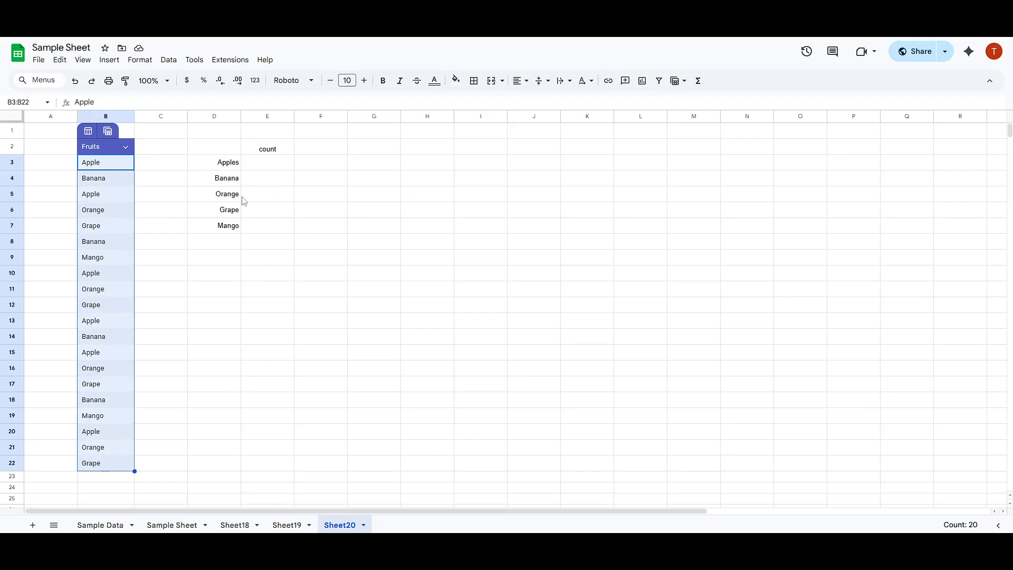
click(262, 167)
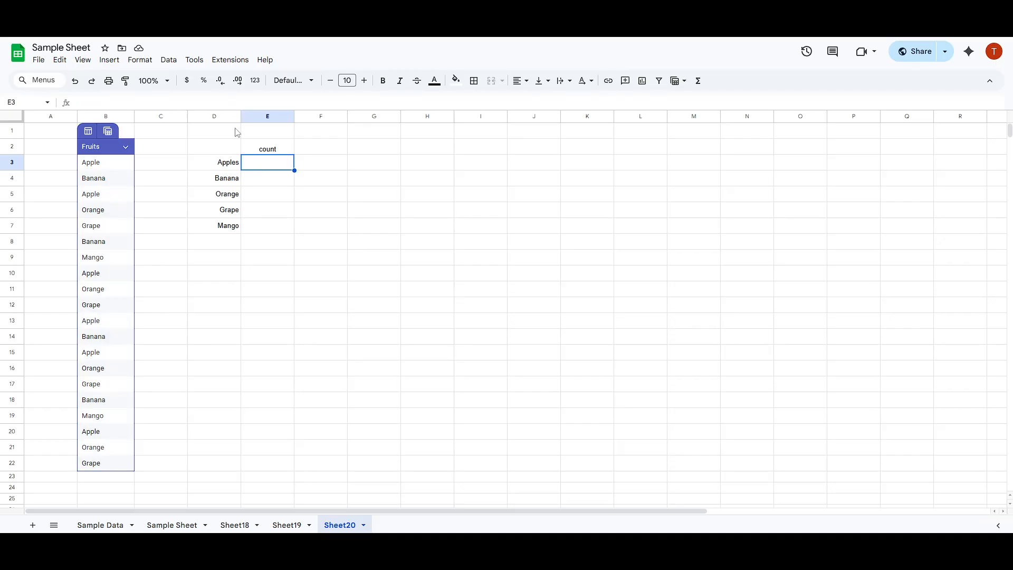
text(=)
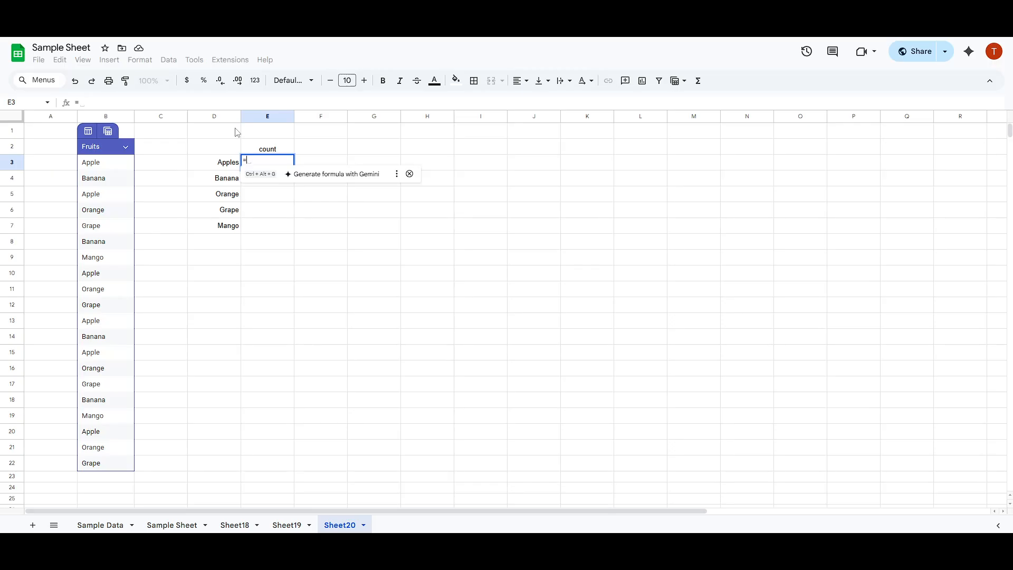
text(count)
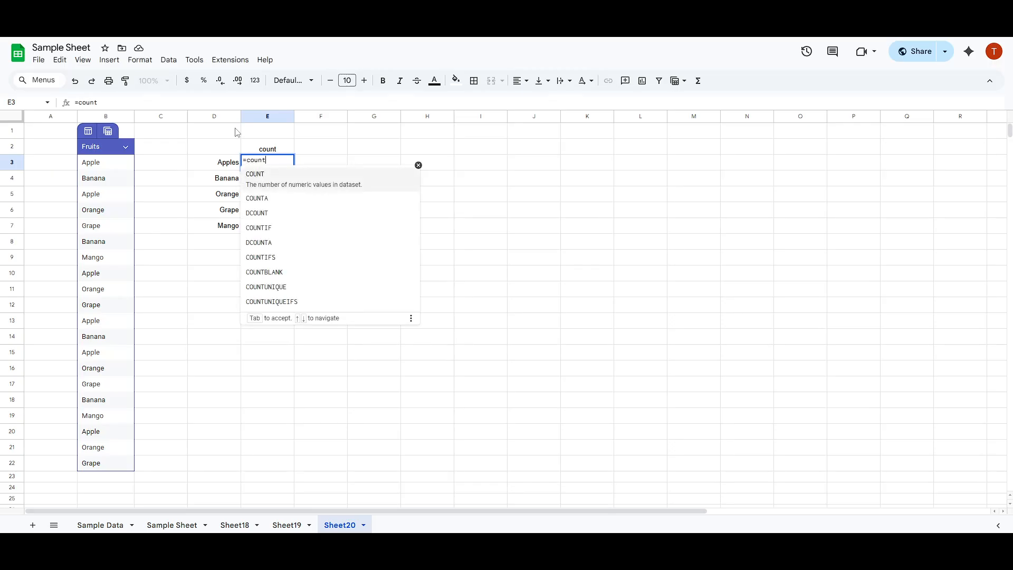
text(if)
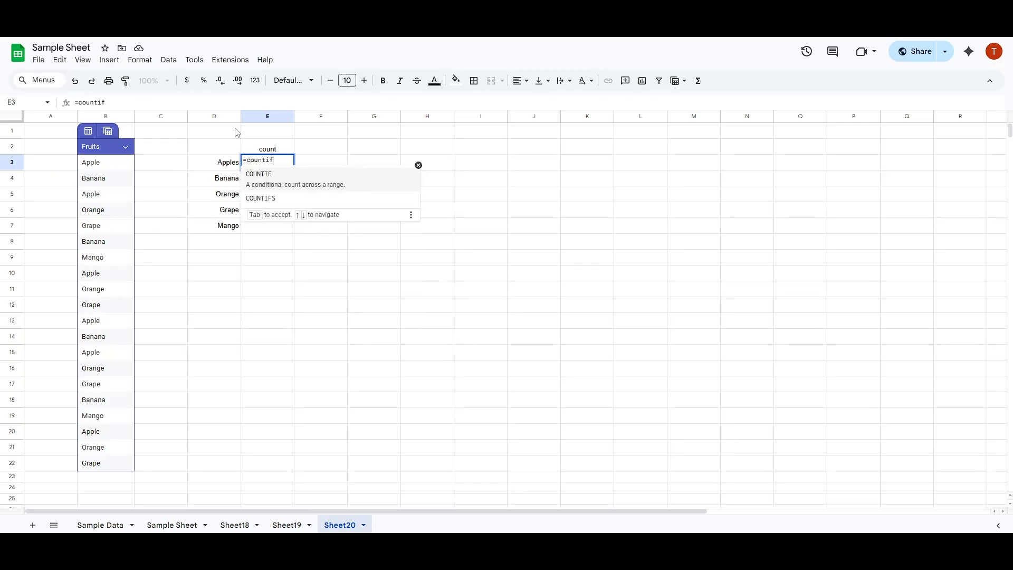
key(Tab)
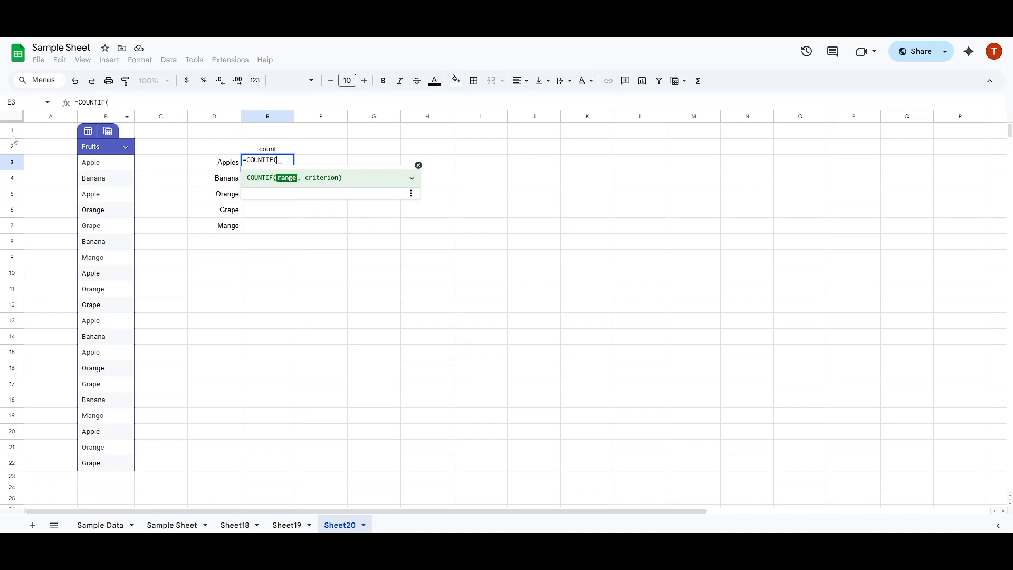
drag(91, 165, 106, 464)
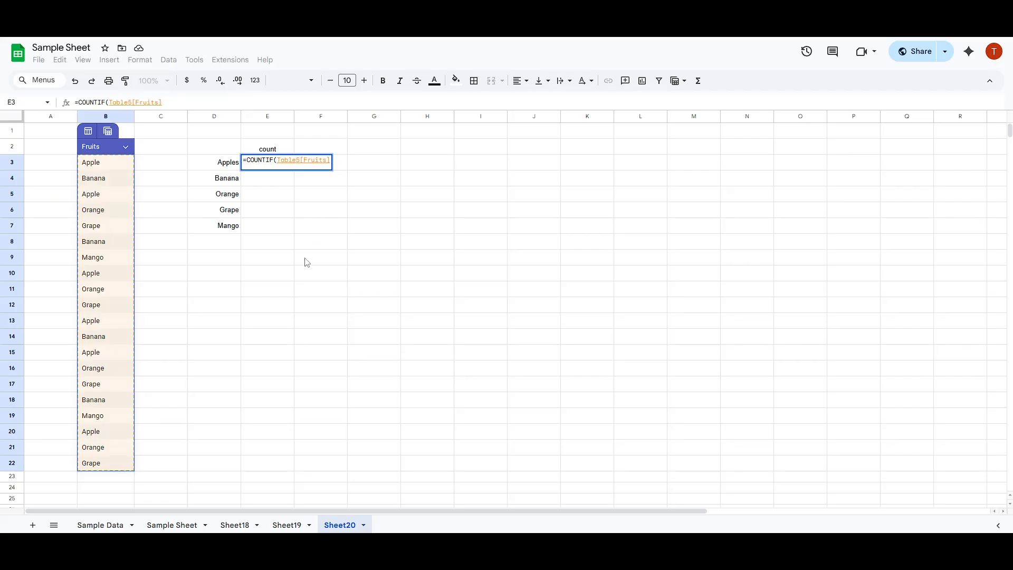
text(,)
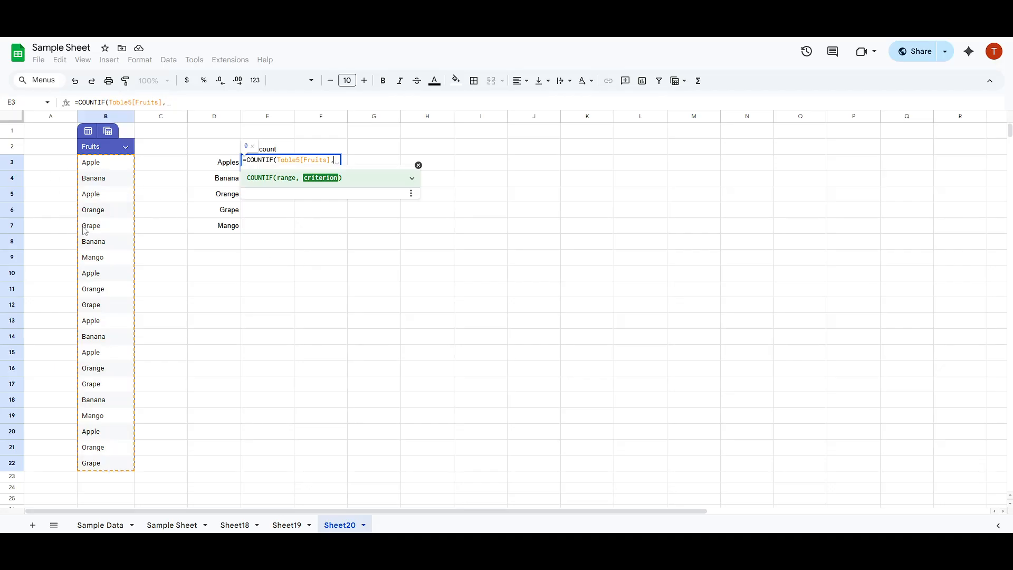
click(225, 167)
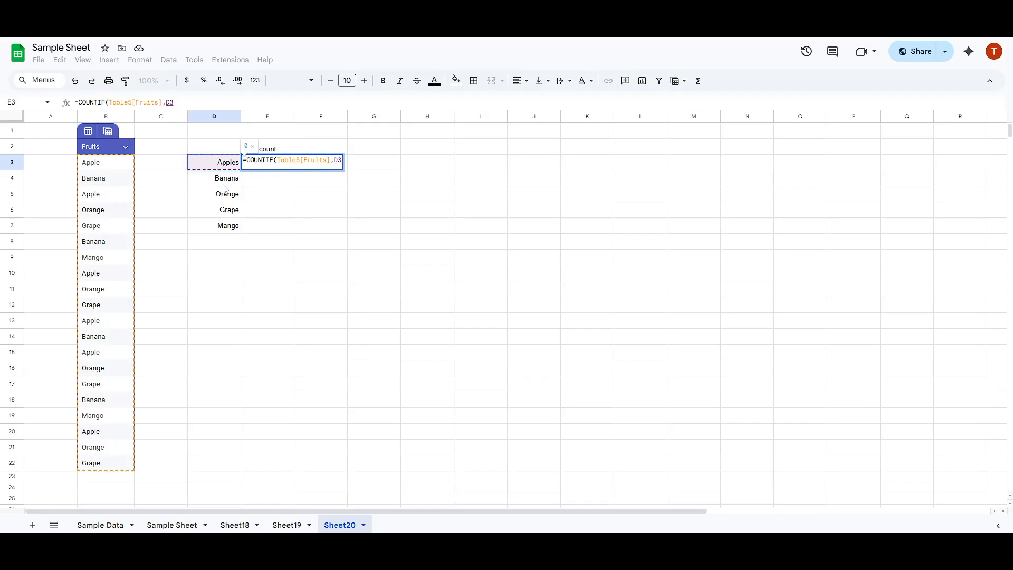
text())
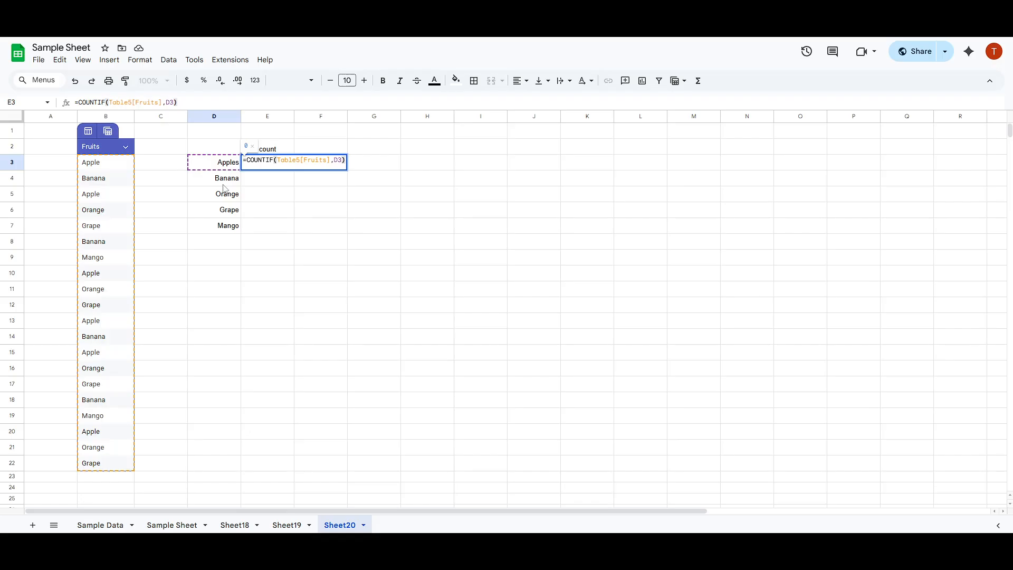
key(Return)
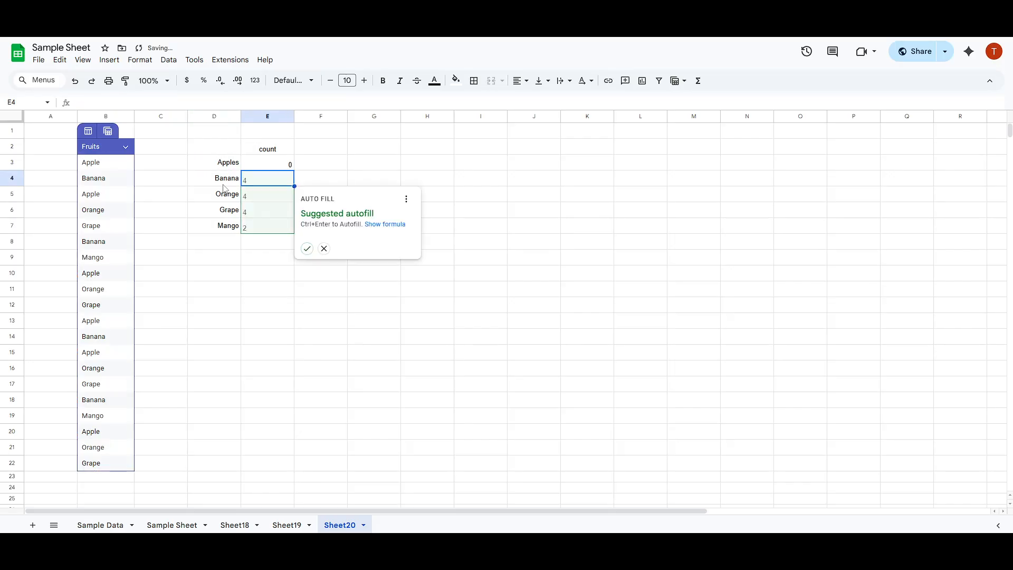
Replace the D3 criterion in the E3 COUNTIF formula with the literal text "Apple"
click(281, 166)
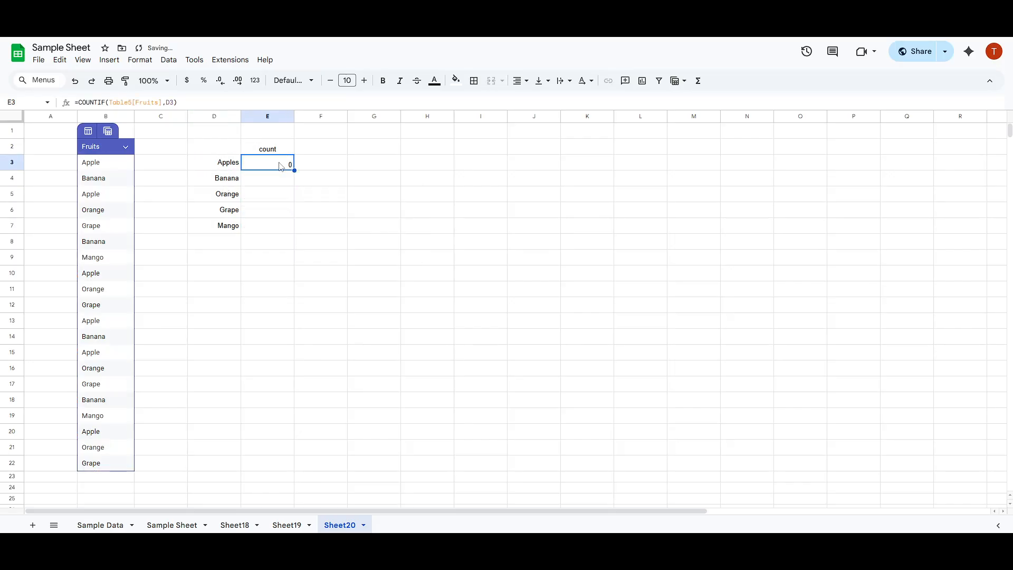
click(178, 103)
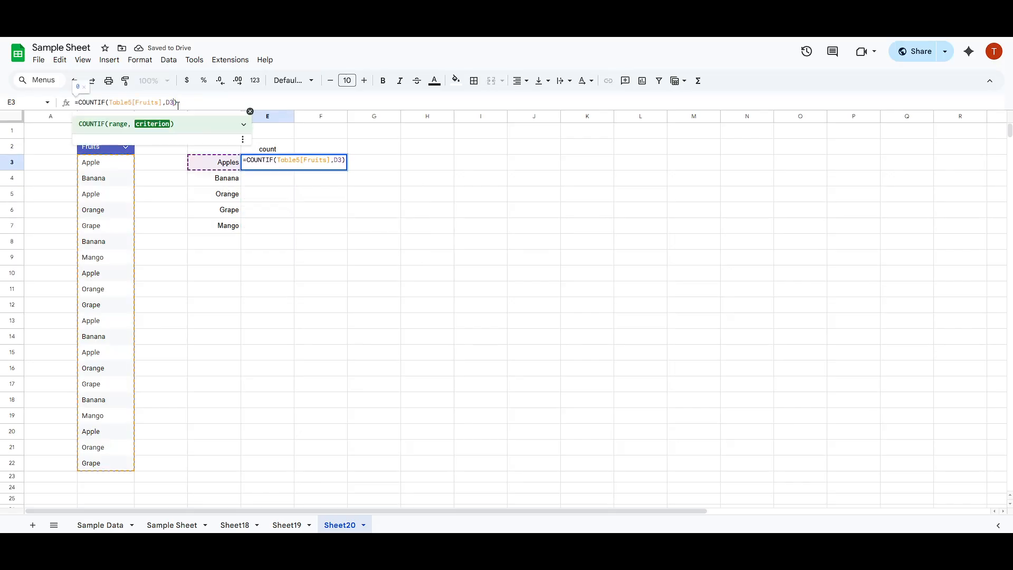
key(BackSpace)
key(BackSpace)
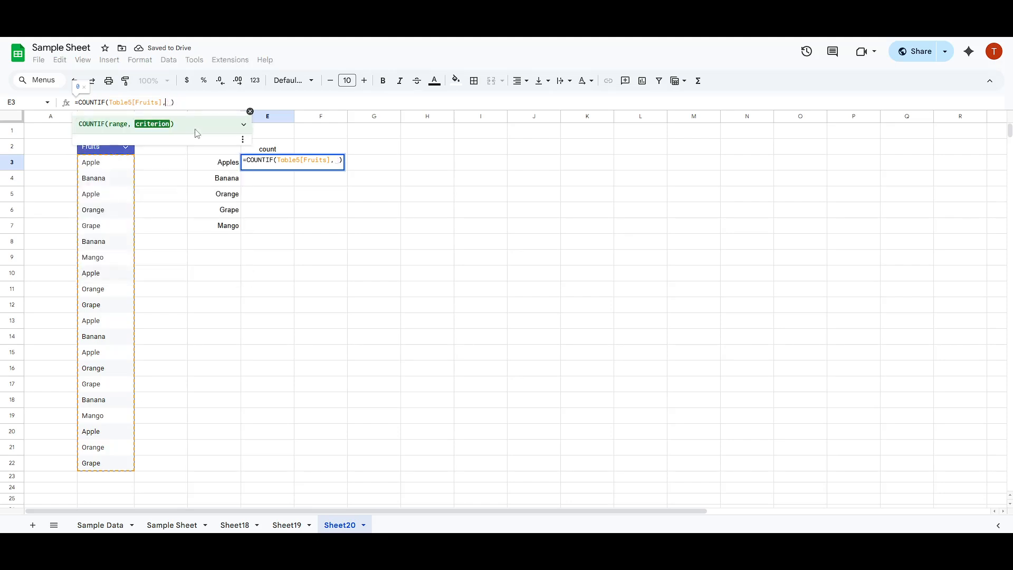
text("Ap)
text(ple")
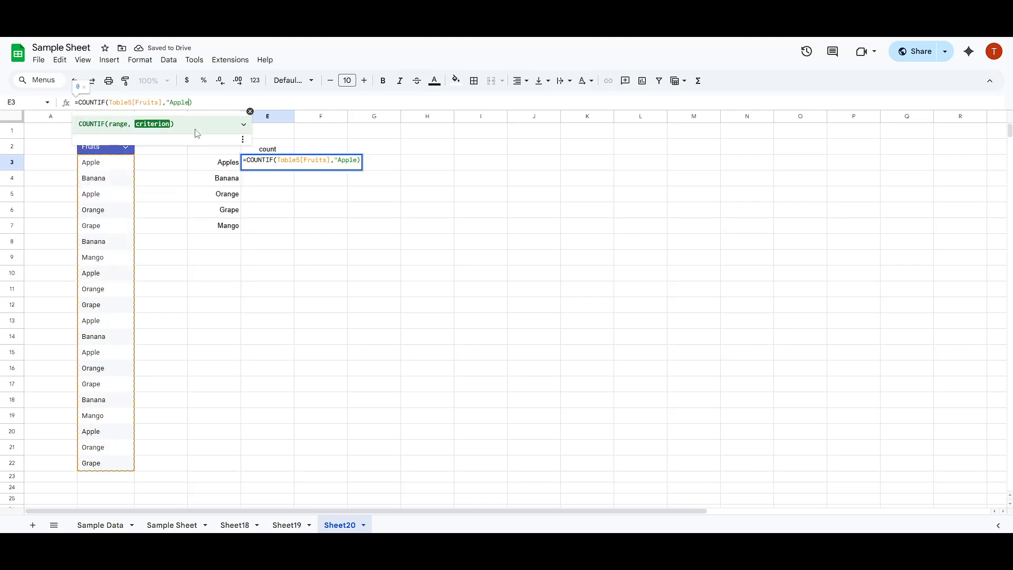
key(Return)
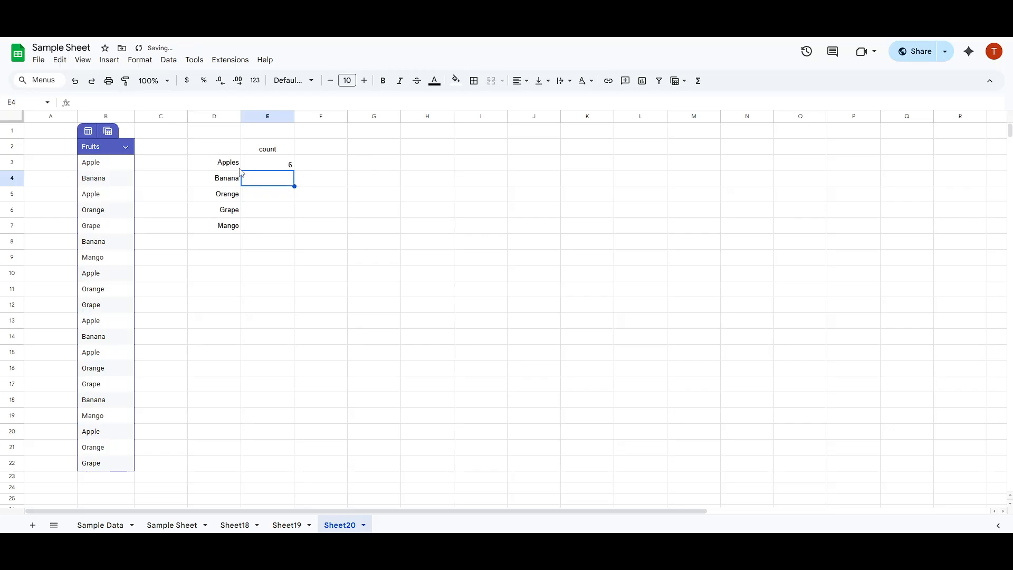
Change the label in D3 to Apple so that it matches the spelling in the Fruits column
click(269, 167)
click(234, 165)
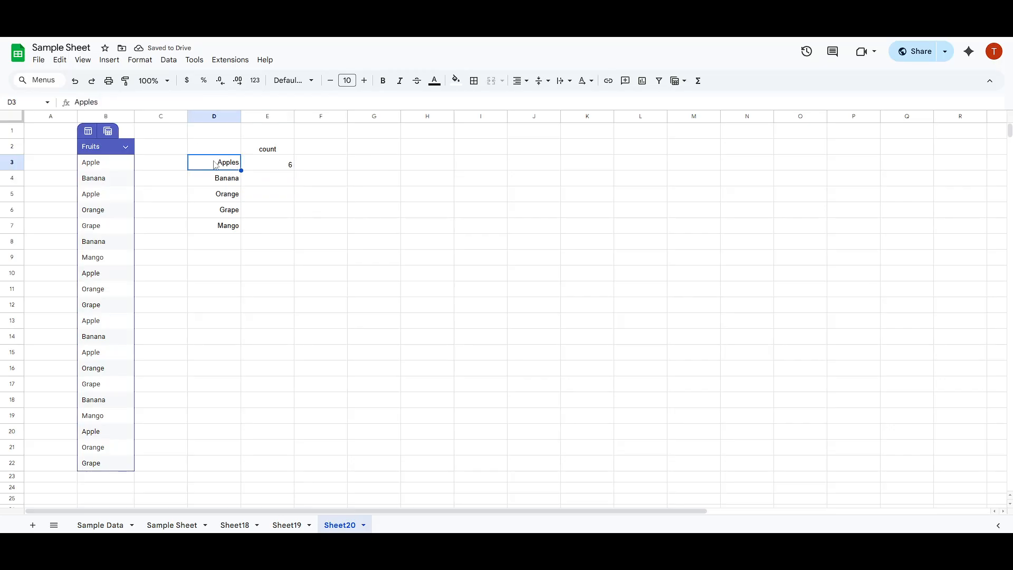
text(Apple)
click(335, 197)
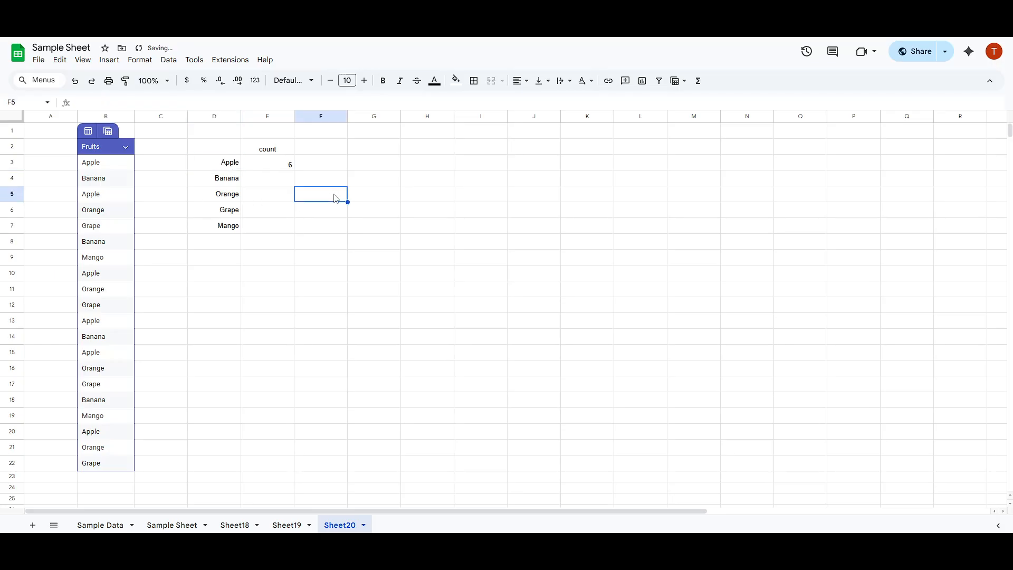
Replace the literal "Apple" criterion in the E3 COUNTIF formula with a reference to cell D3
click(280, 166)
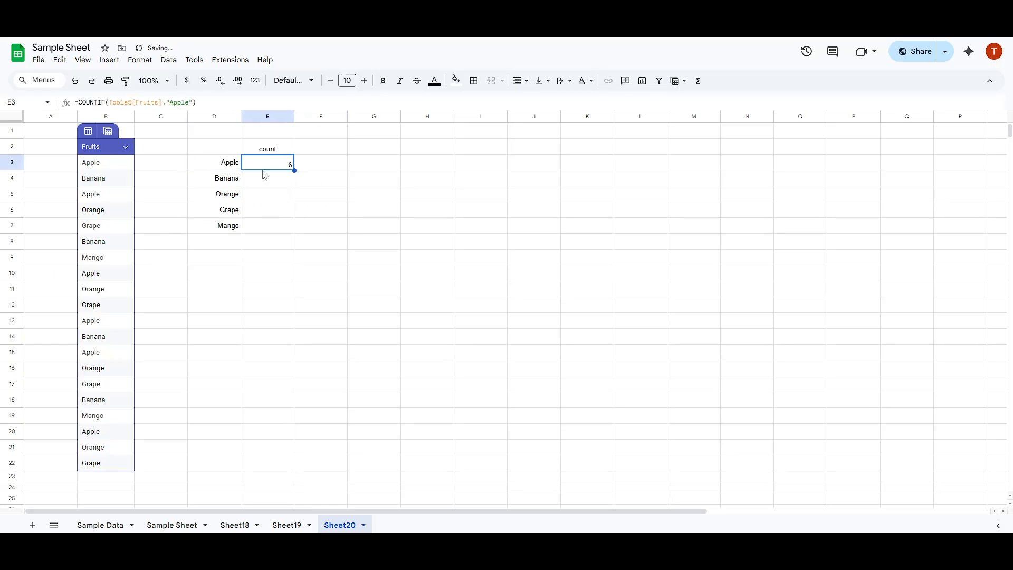
click(195, 102)
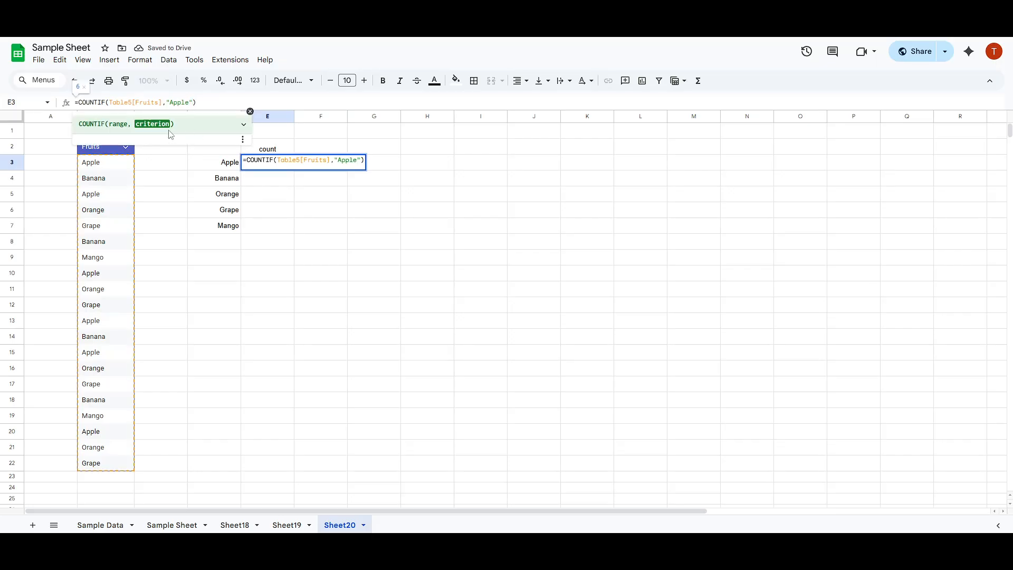
key(BackSpace)
key(BackSpace)
key(BackSpace)
key(BackSpace)
key(BackSpace)
key(BackSpace)
key(BackSpace)
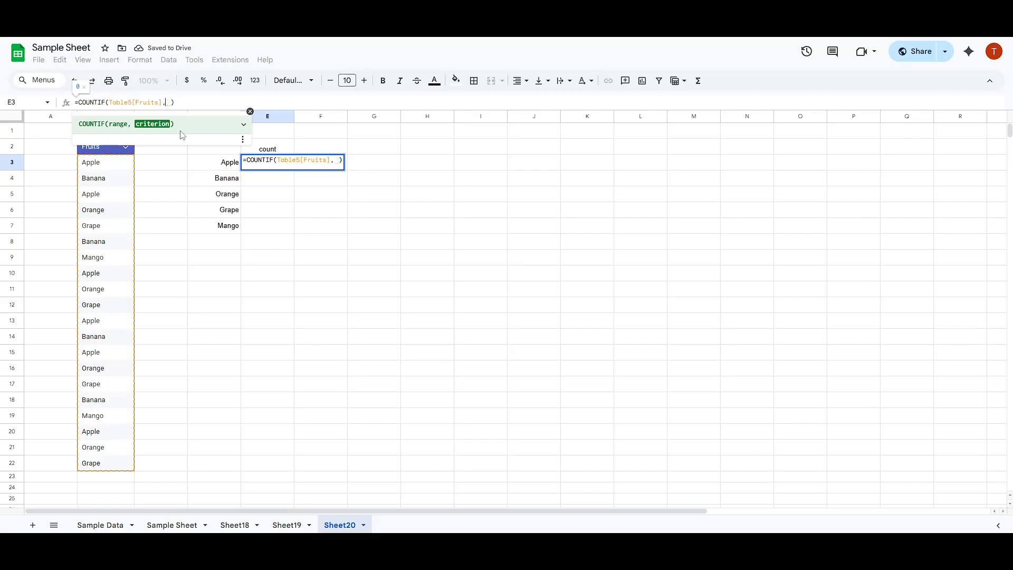
click(217, 163)
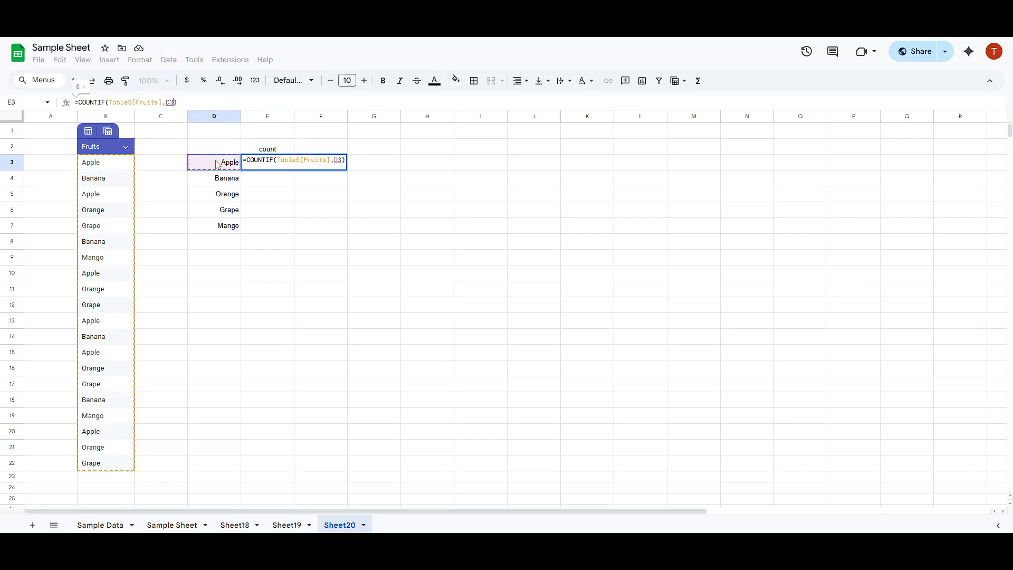
key(Return)
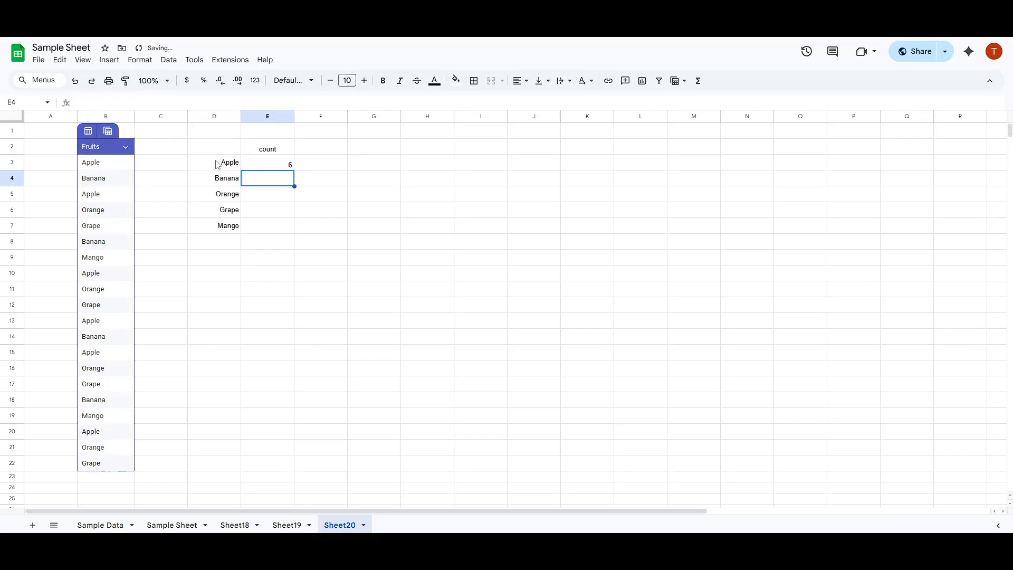
Fill the COUNTIF formula from E3 down through E8 and clear the surplus formula in E8
click(269, 166)
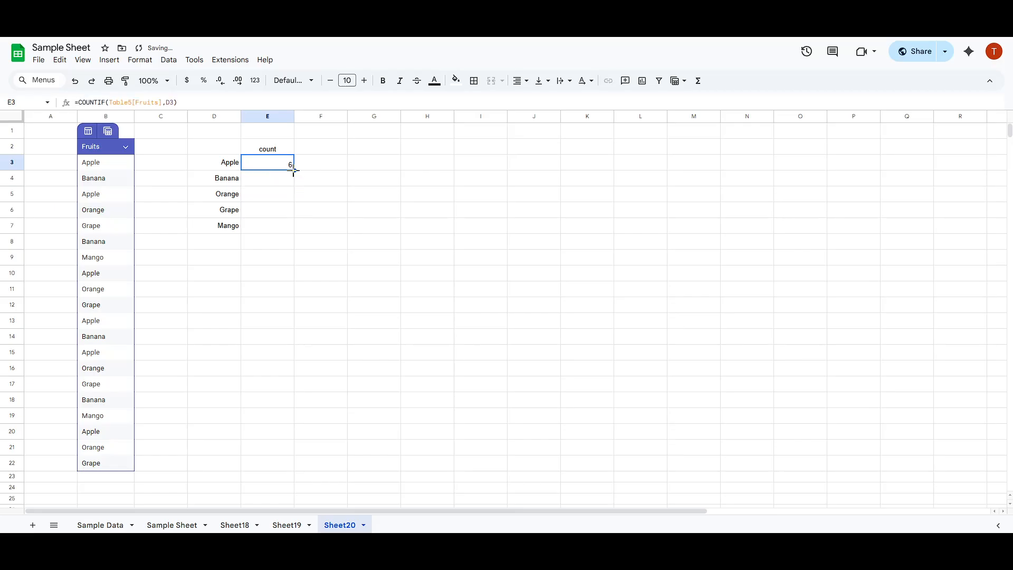
drag(294, 169, 293, 235)
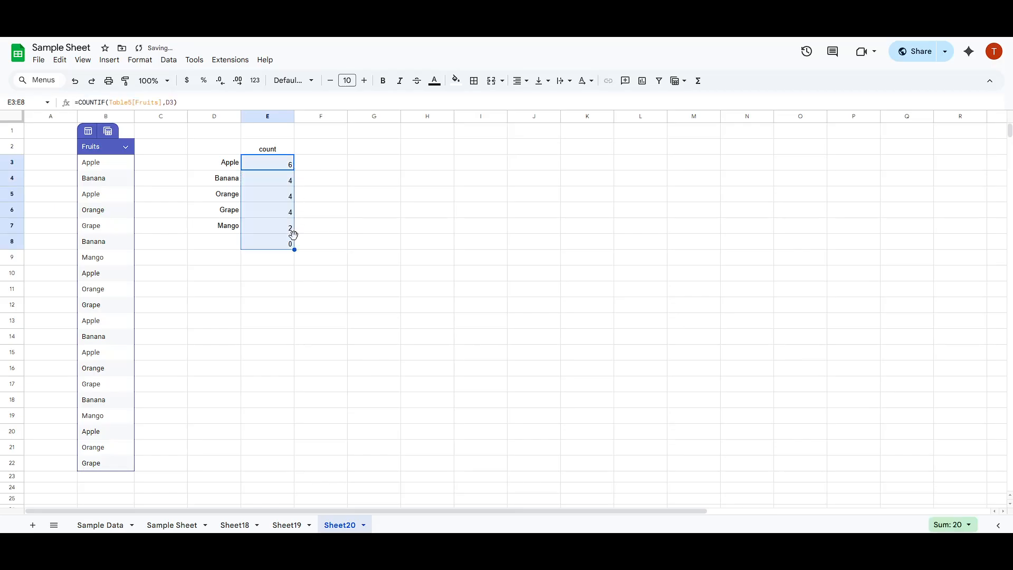
click(273, 246)
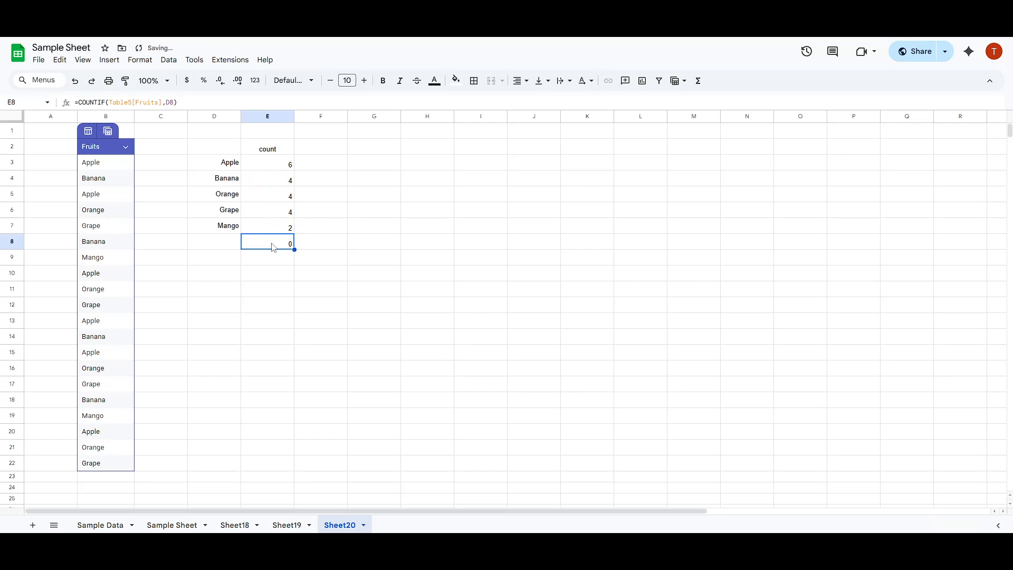
key(Delete)
click(311, 247)
Examine the copied COUNTIF formulas in E4 through E7, checking the range and the criterion reference of each
click(279, 186)
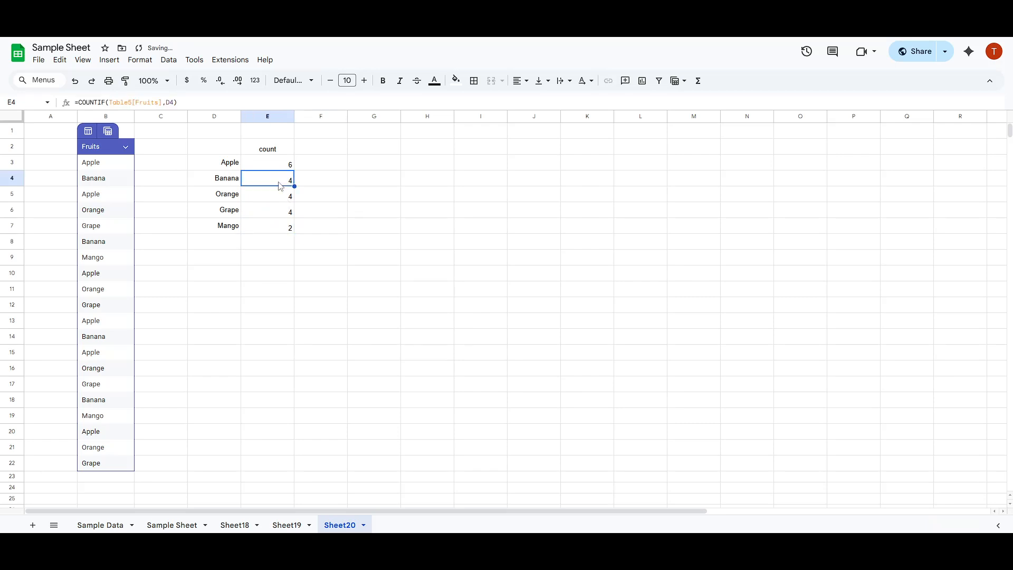
click(233, 185)
click(260, 179)
click(143, 103)
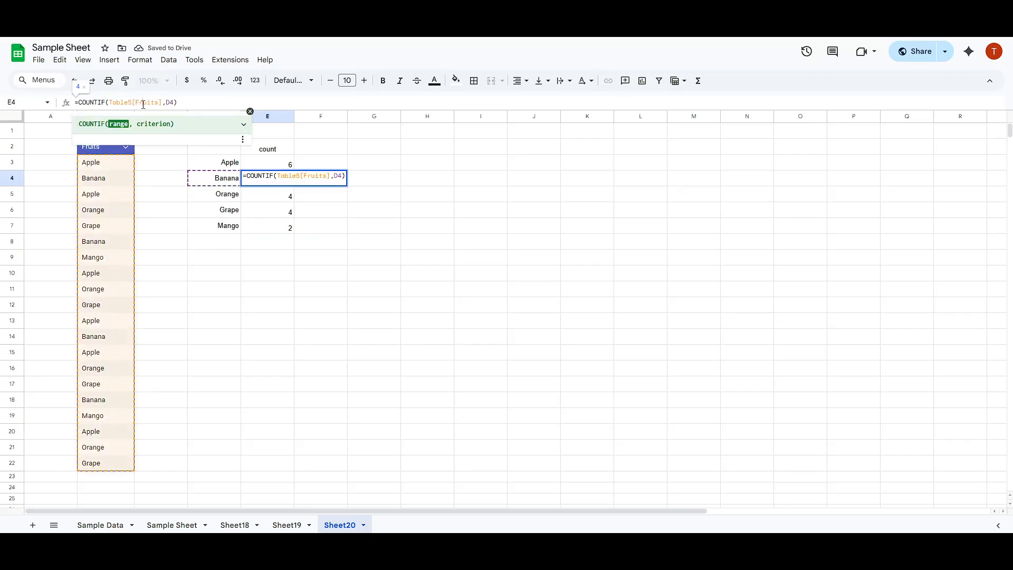
click(172, 102)
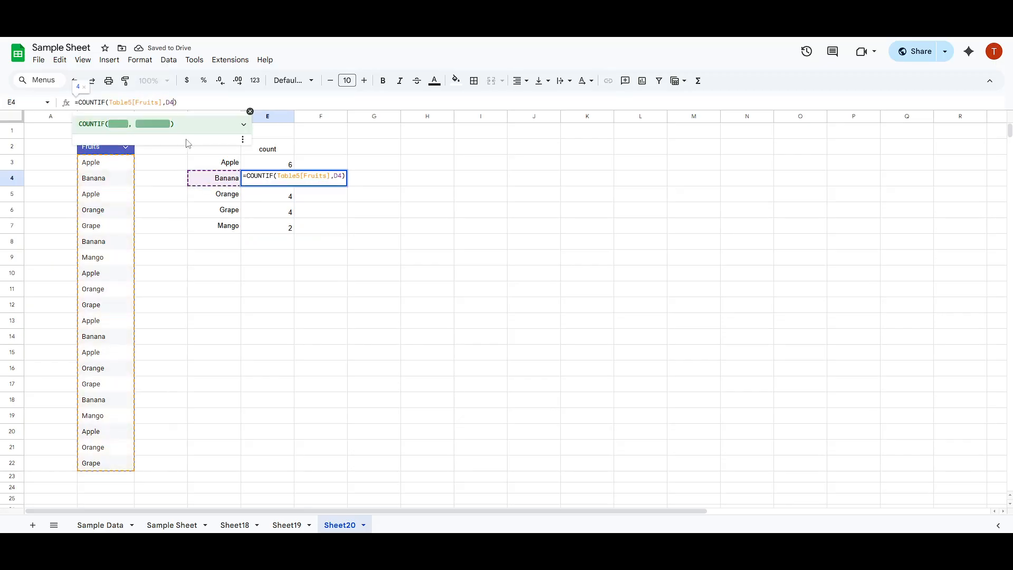
click(261, 194)
click(173, 103)
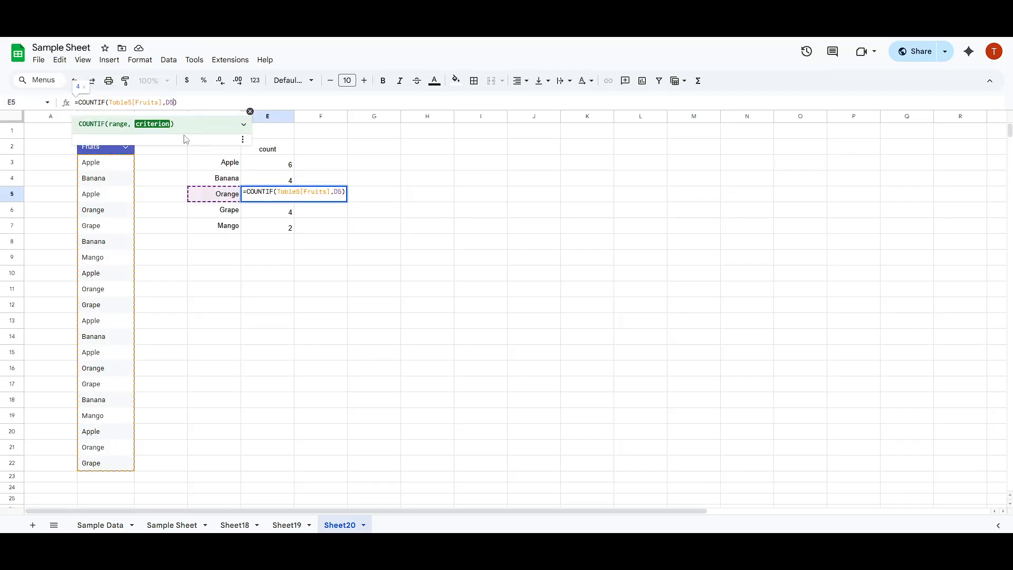
click(271, 217)
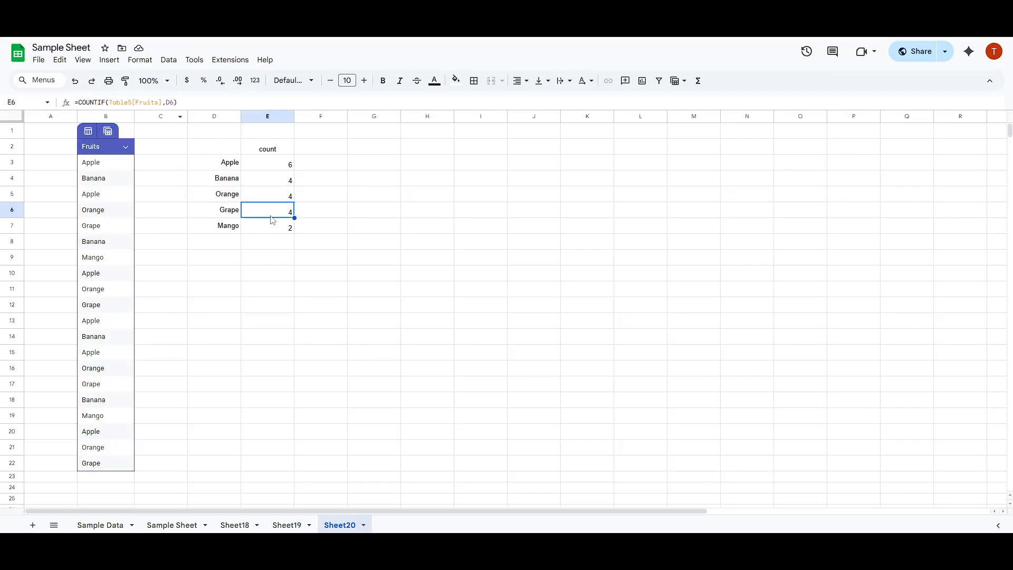
click(172, 103)
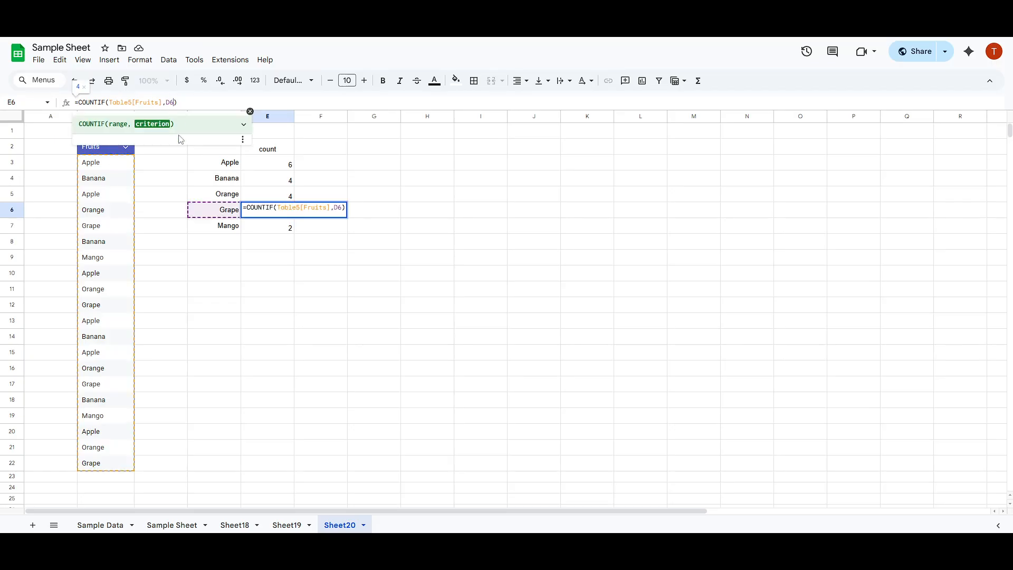
click(265, 228)
click(168, 102)
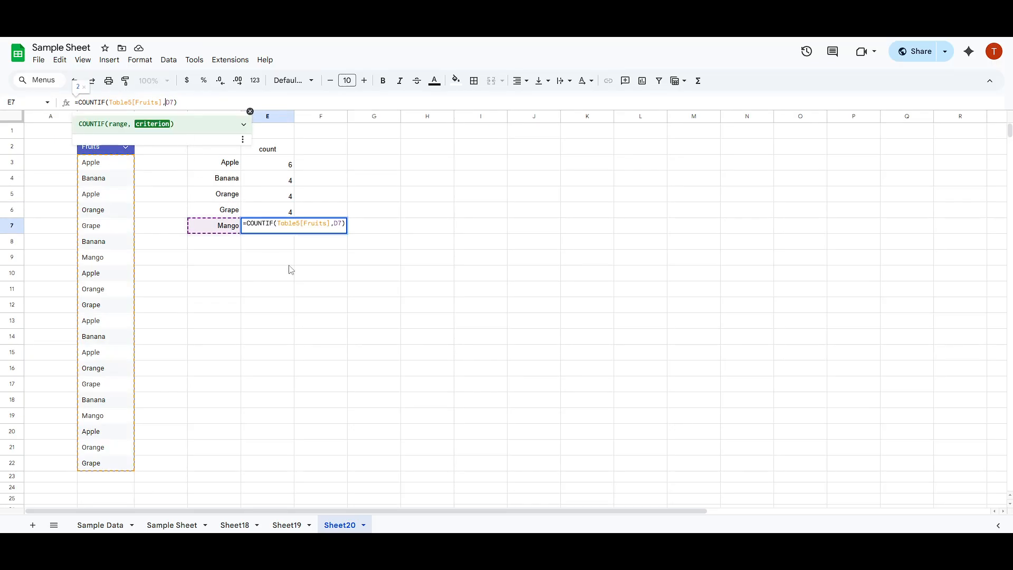
click(333, 320)
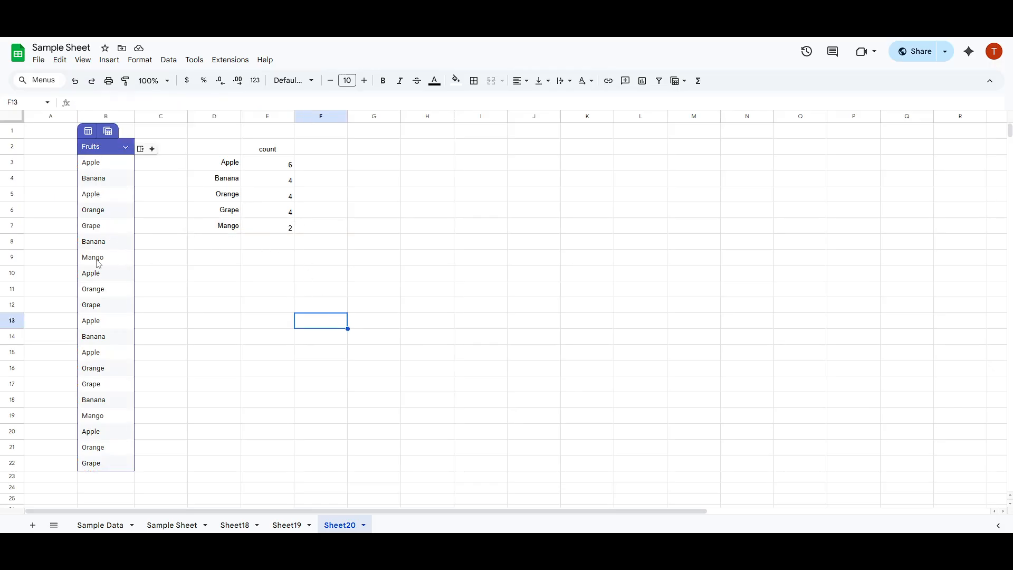
scroll(93, 340, down, 1)
scroll(94, 354, up, 1)
click(272, 169)
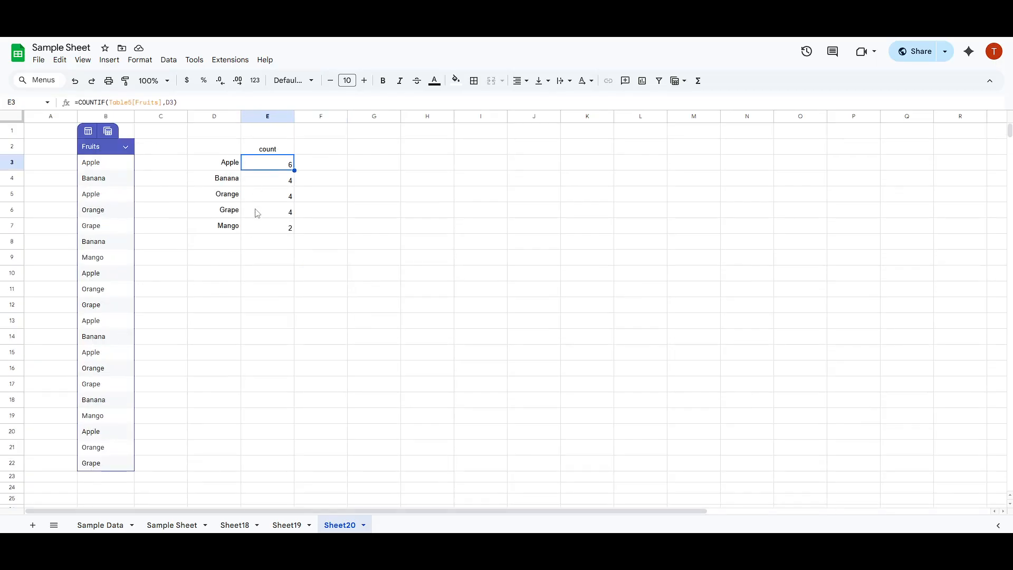
click(284, 279)
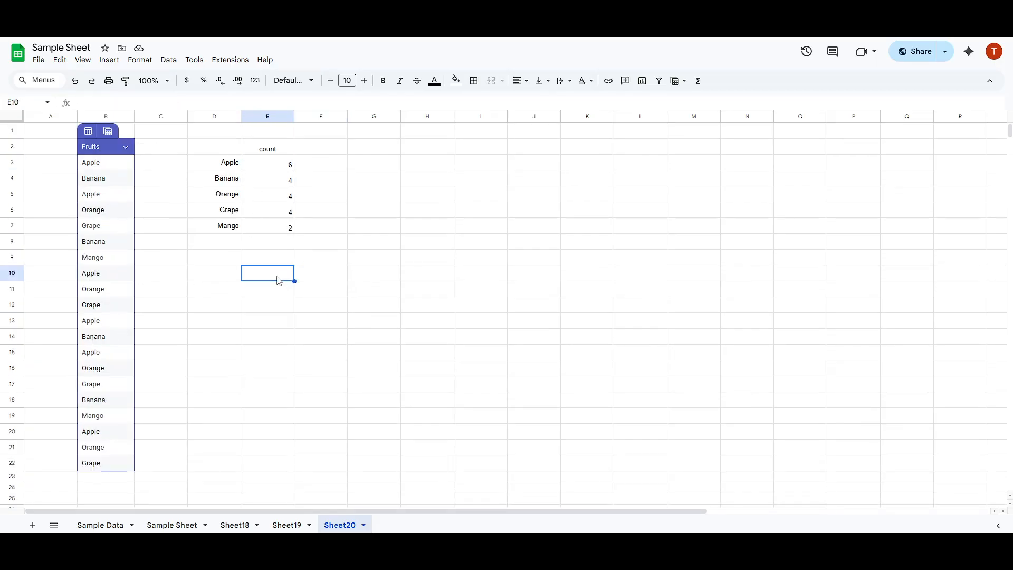